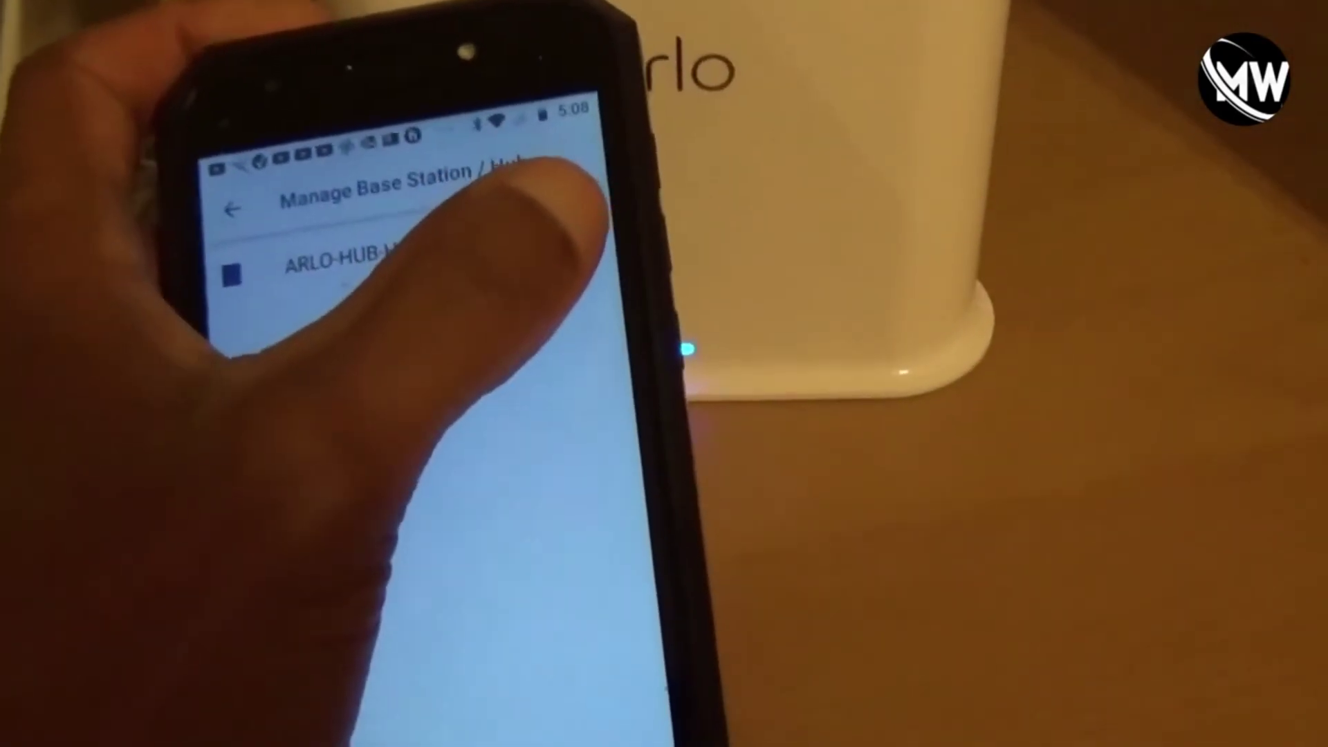
# Step: Open ARLO-HUB-HOMEBASE's Device Info showing its SmartHub type, location, firmware and hardware
pyautogui.click(525, 256)
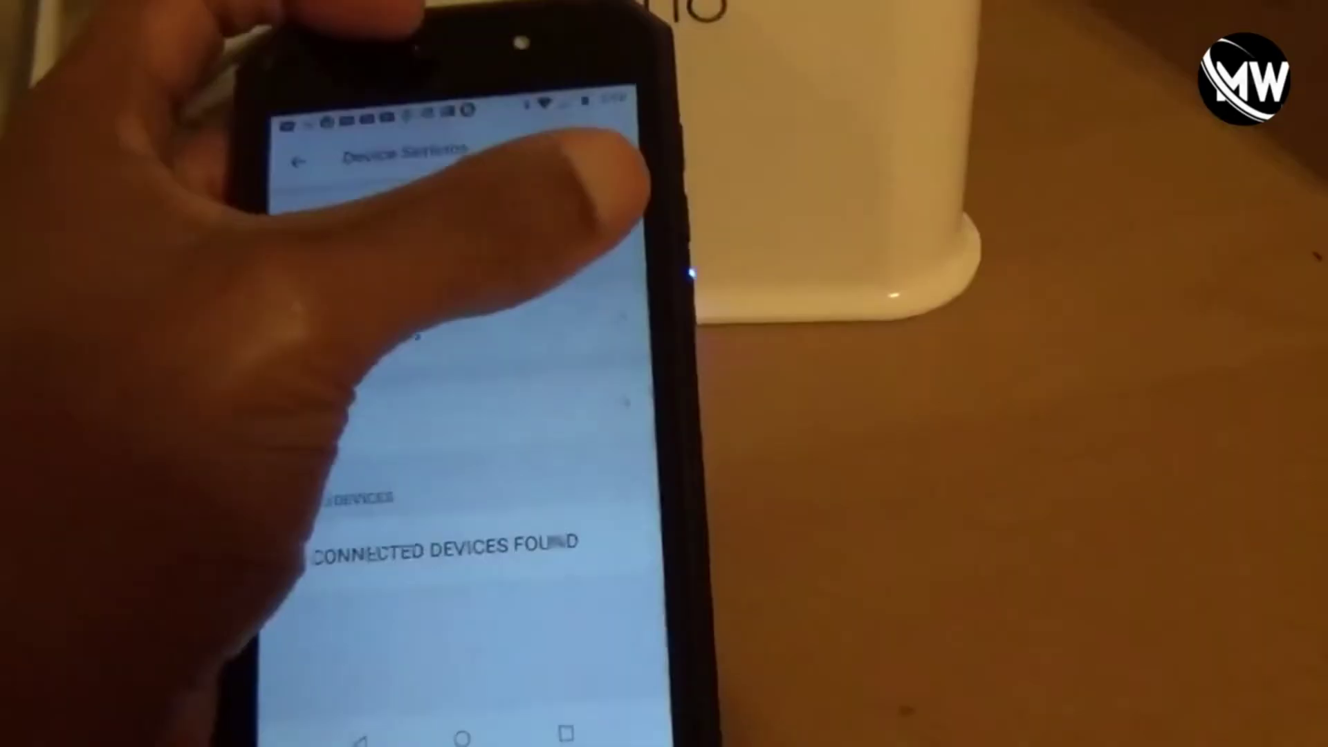
pyautogui.click(443, 207)
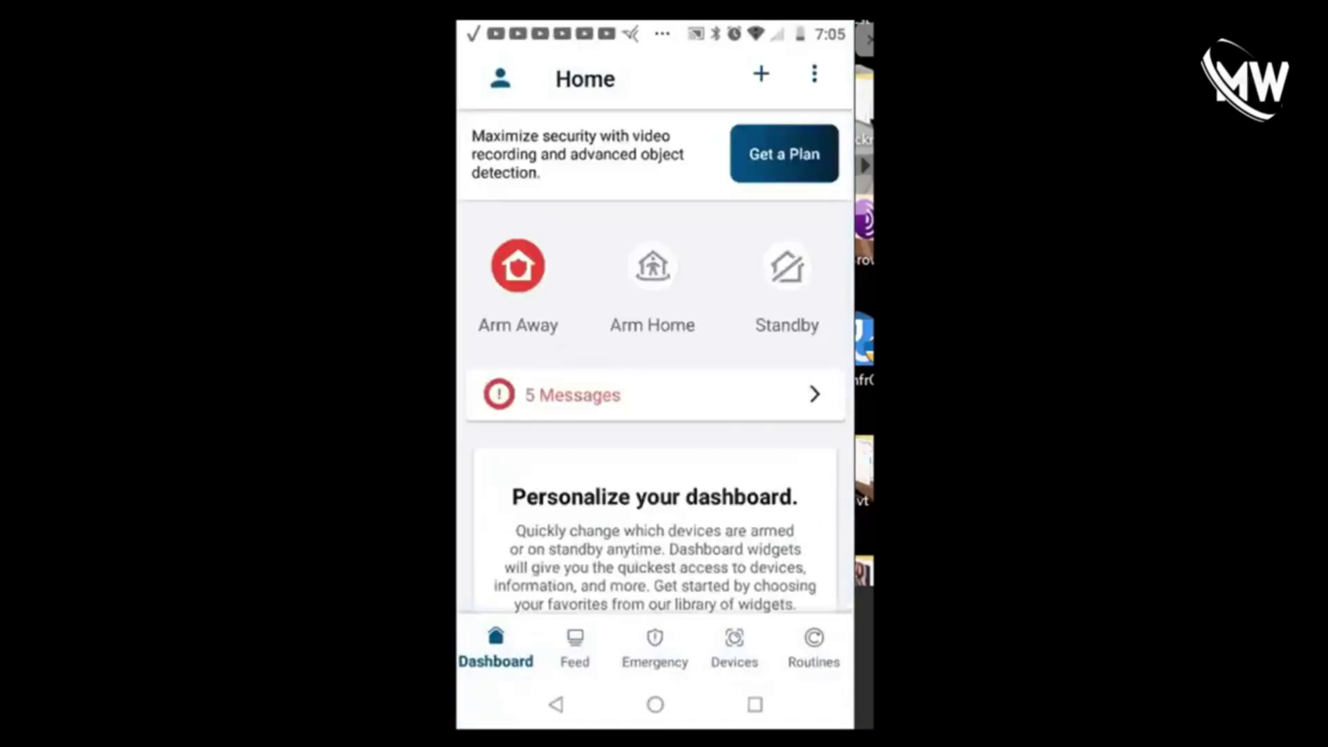
# Step: From Devices, go through Manage Base Station / Hub to ARLO-HUB-HOMEBASE's Device Settings
pyautogui.click(735, 647)
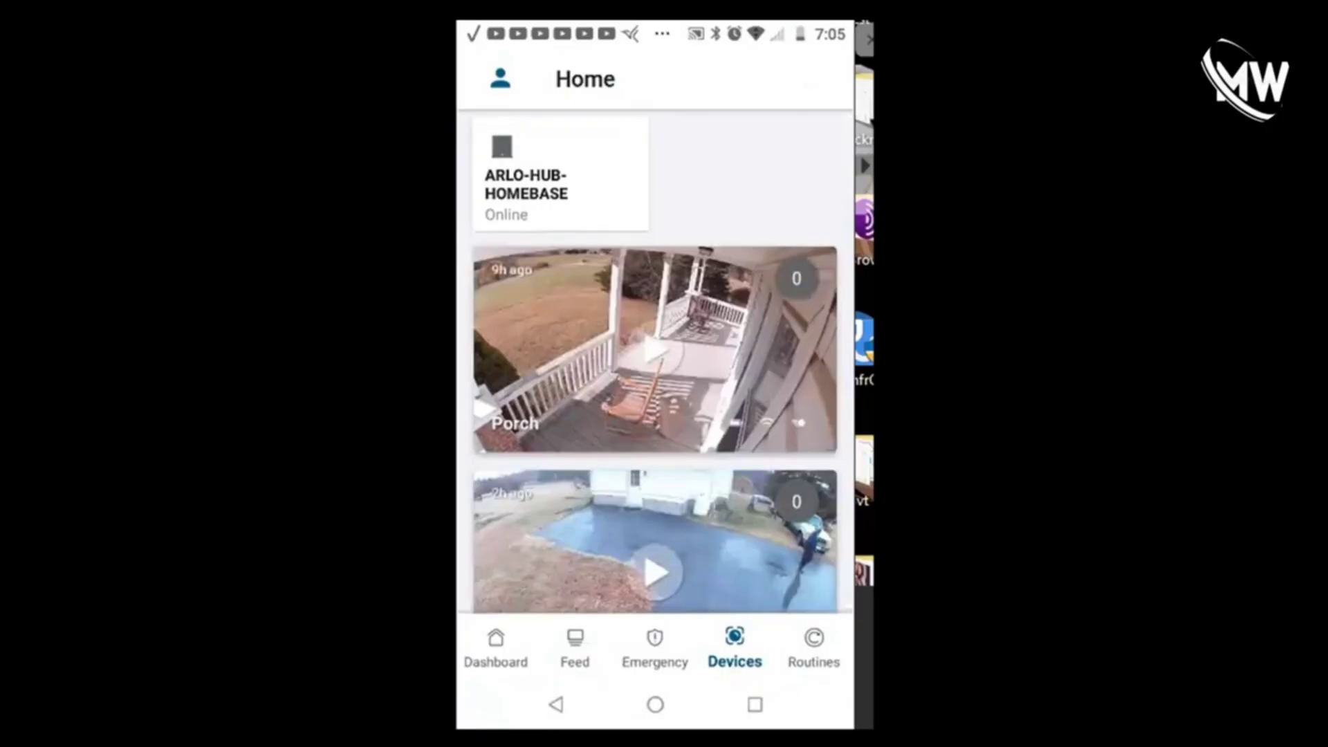
pyautogui.click(525, 183)
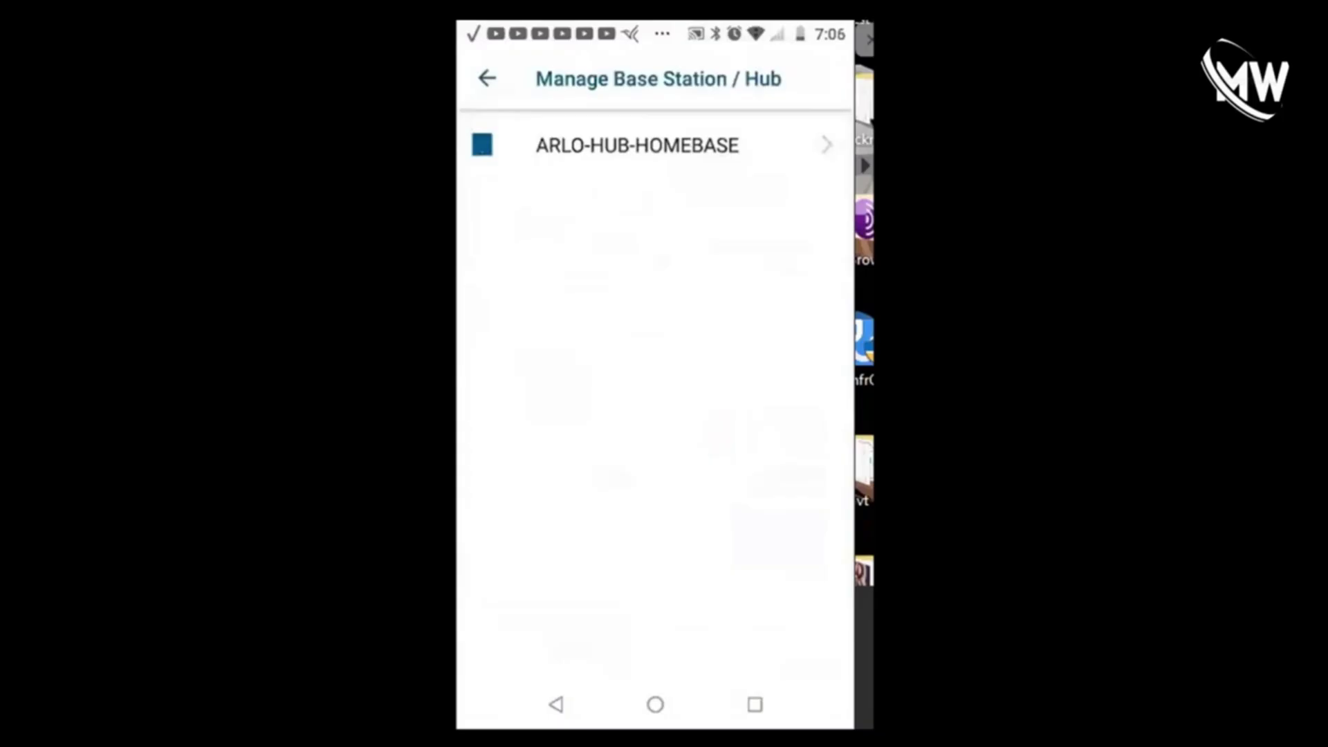
pyautogui.click(685, 145)
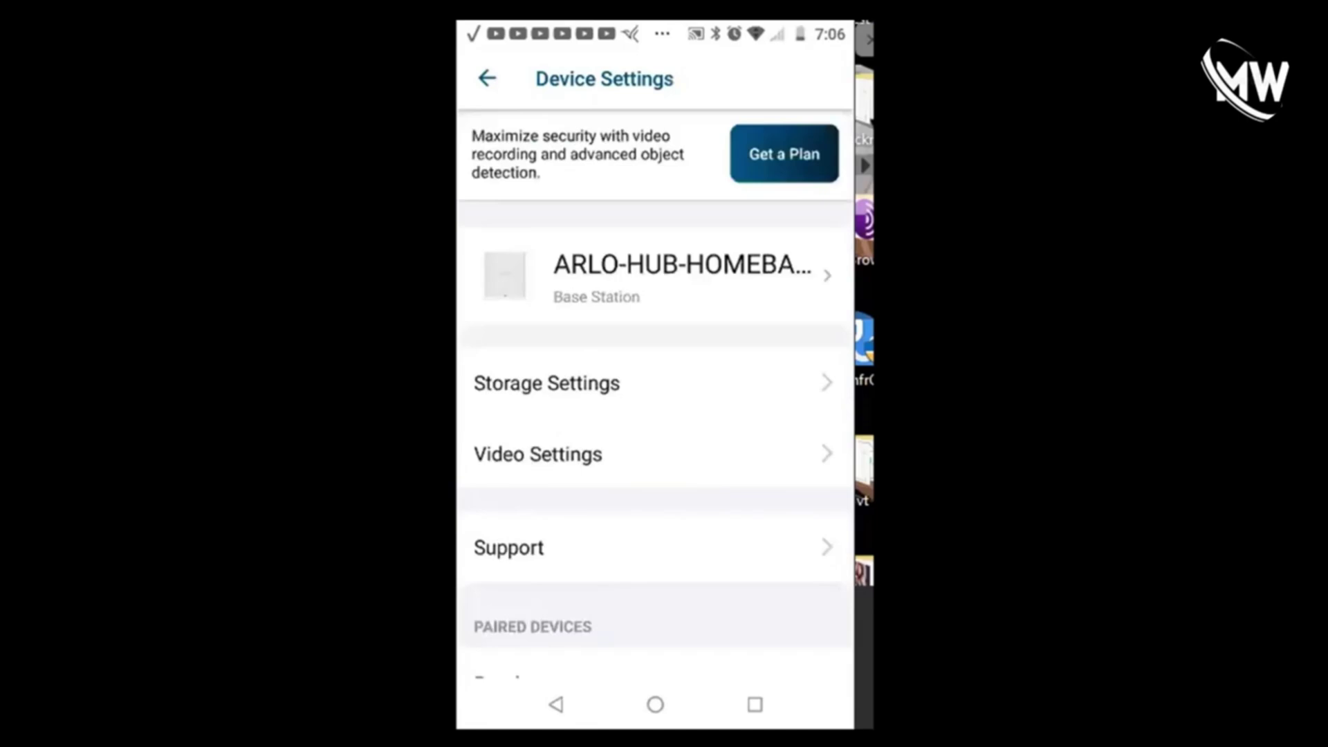
# Step: Go through Storage Settings and Local Storage Settings to the hub's Port Forwarding page
pyautogui.click(546, 384)
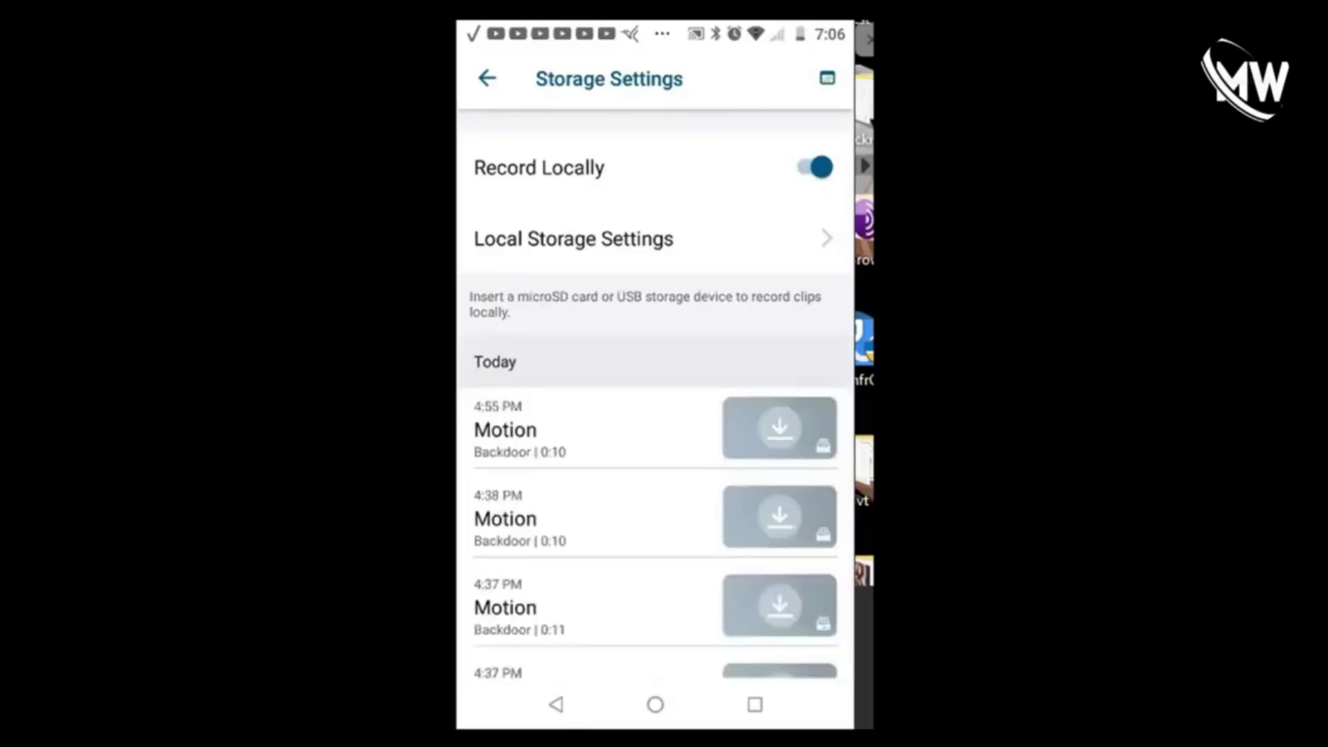
pyautogui.click(657, 239)
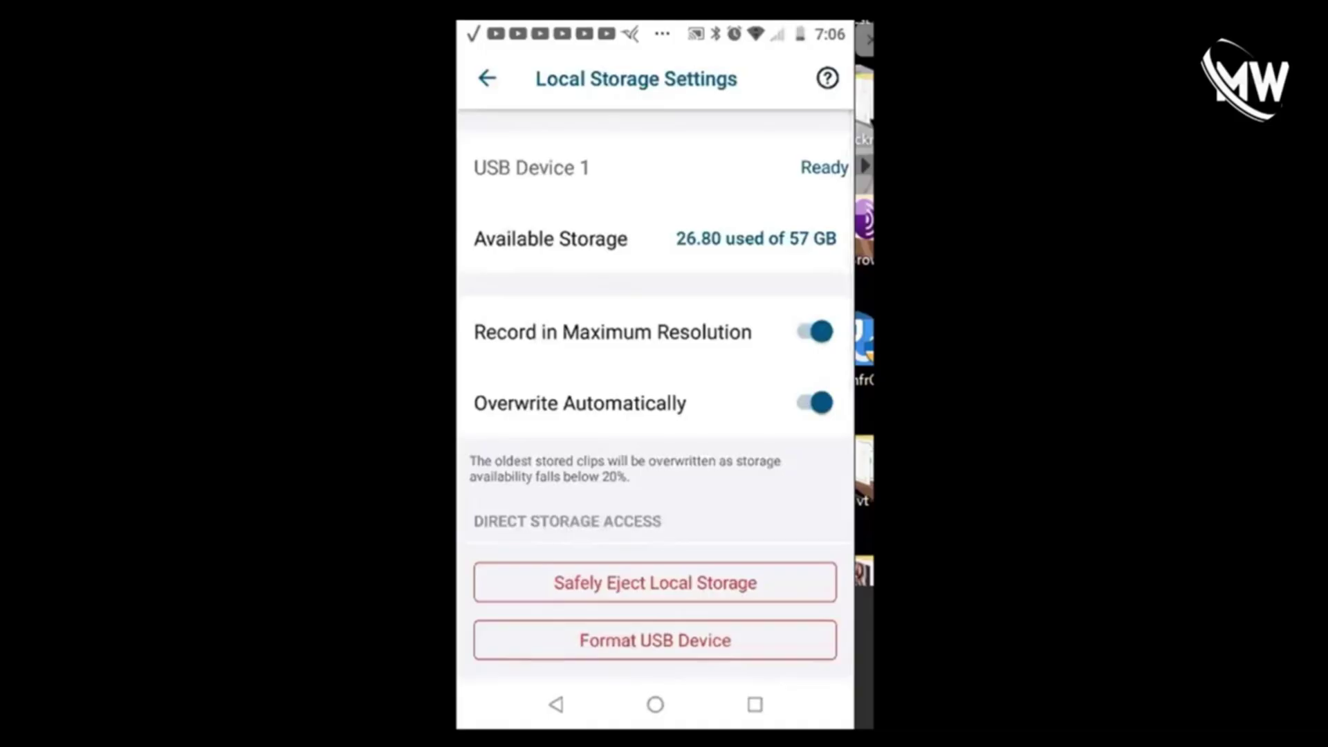
pyautogui.scroll(-5, 658, 325)
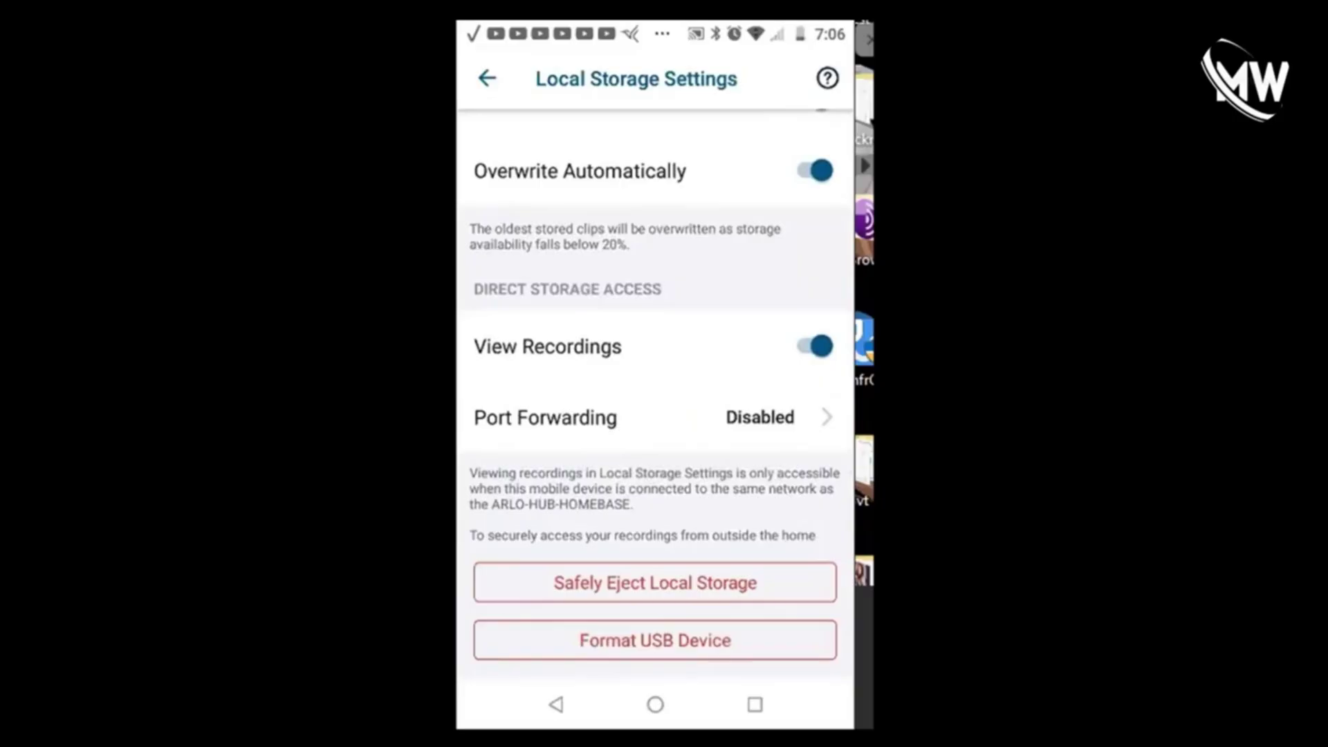
pyautogui.click(545, 417)
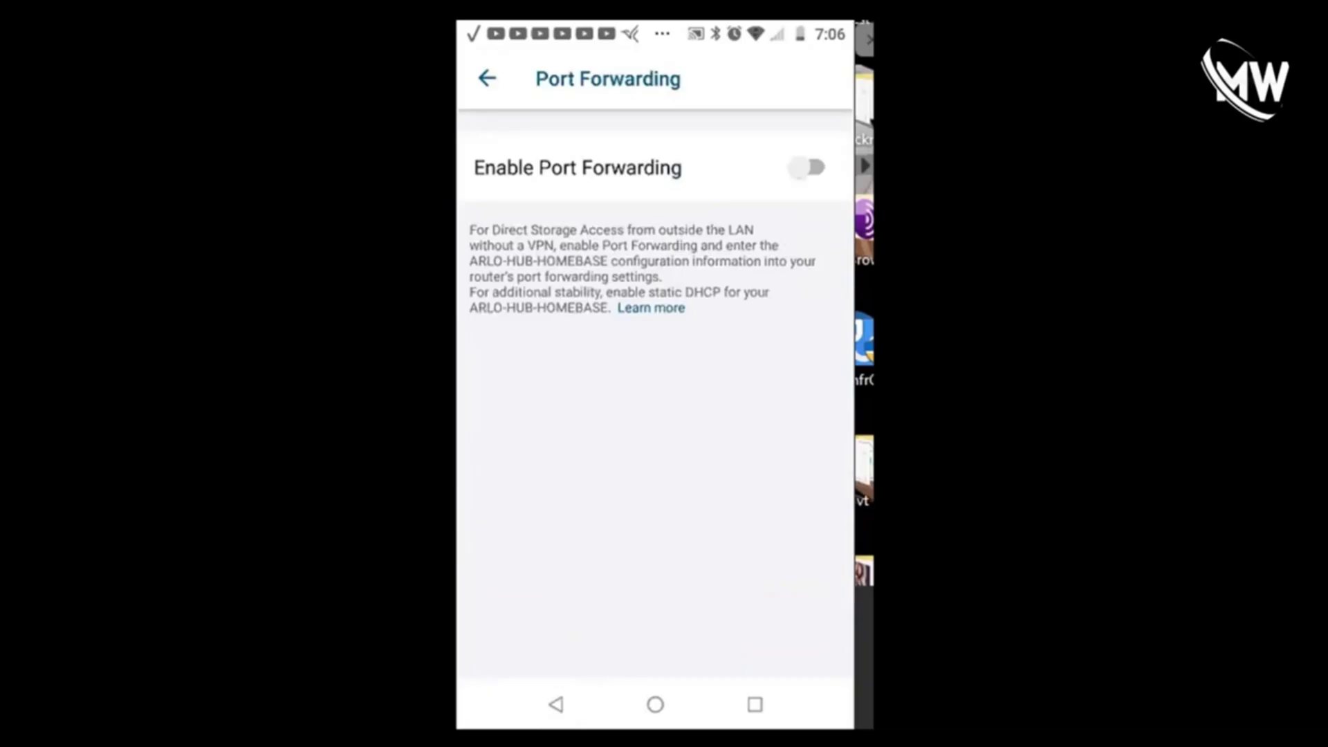
# Step: Switch on Enable Port Forwarding for ARLO-HUB-HOMEBASE, using port 19146
pyautogui.click(808, 168)
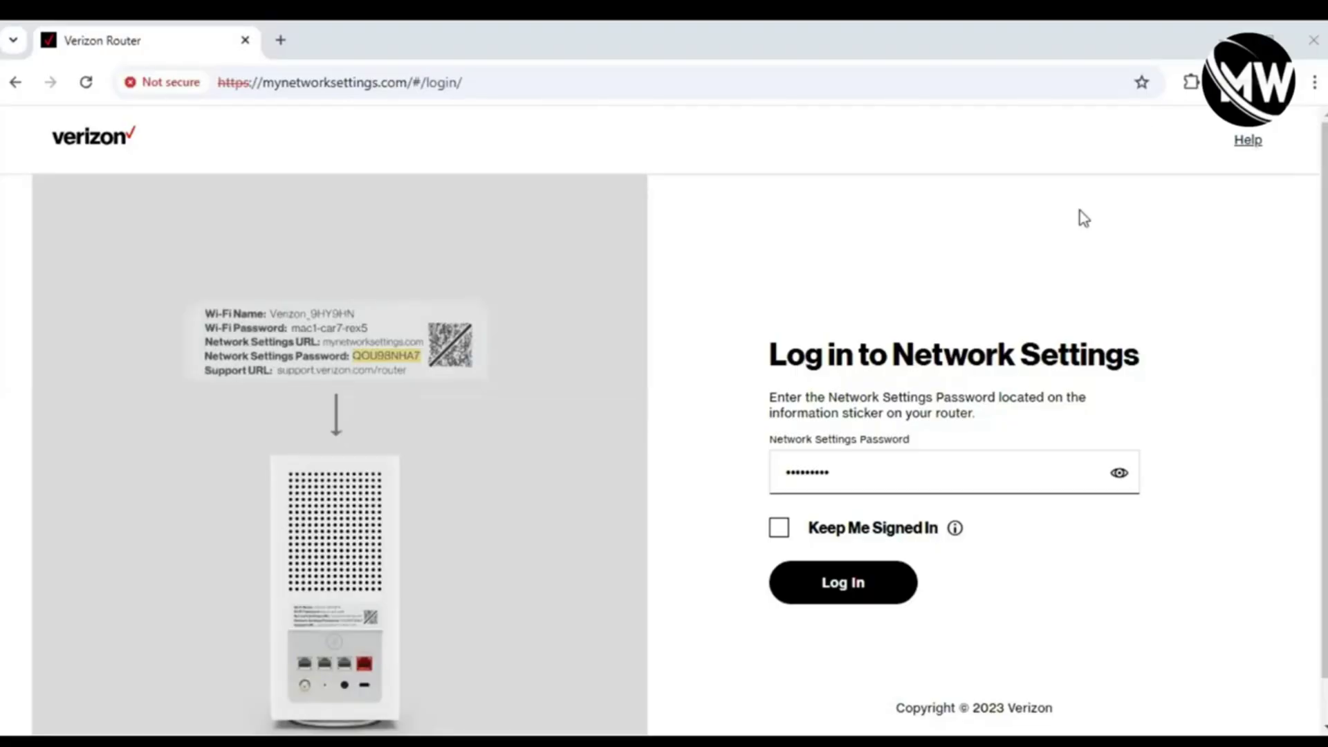
# Step: Log in to the Verizon router and go to Advanced > Security & Firewall > Port Forwarding
pyautogui.click(881, 587)
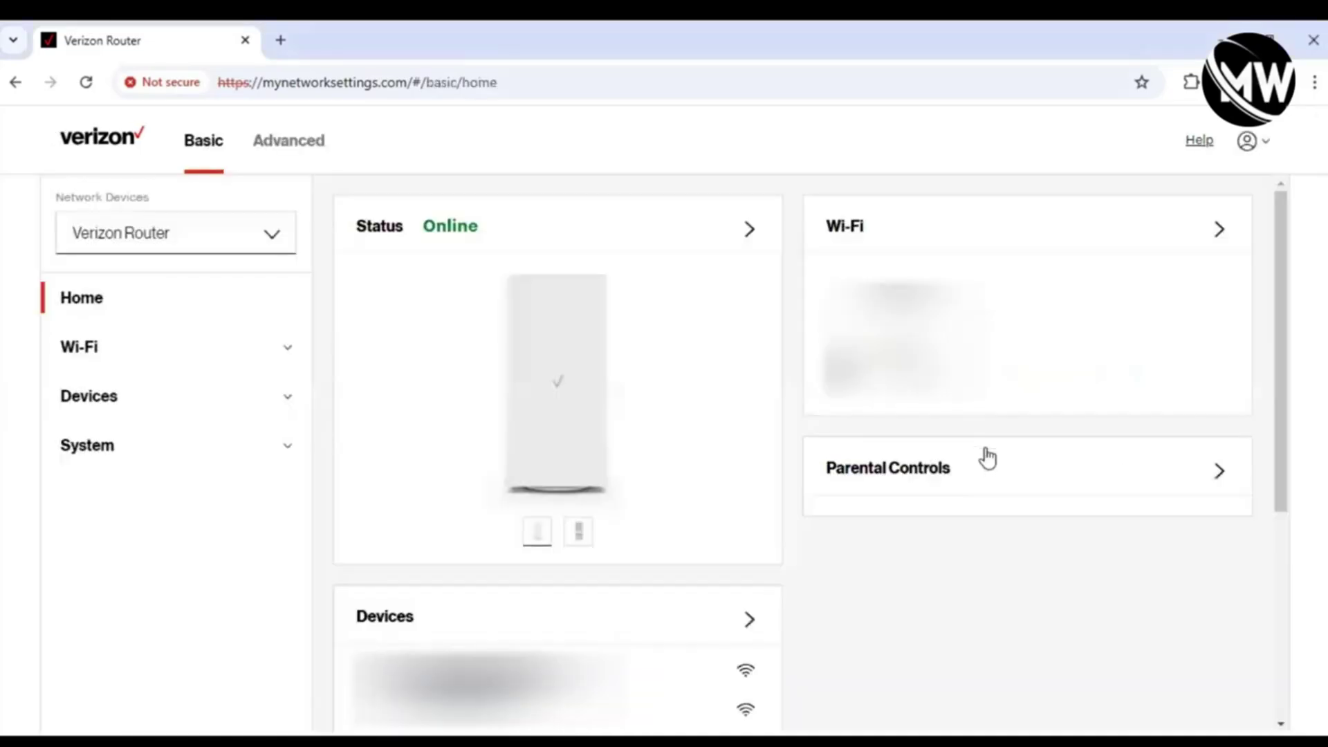
pyautogui.click(300, 143)
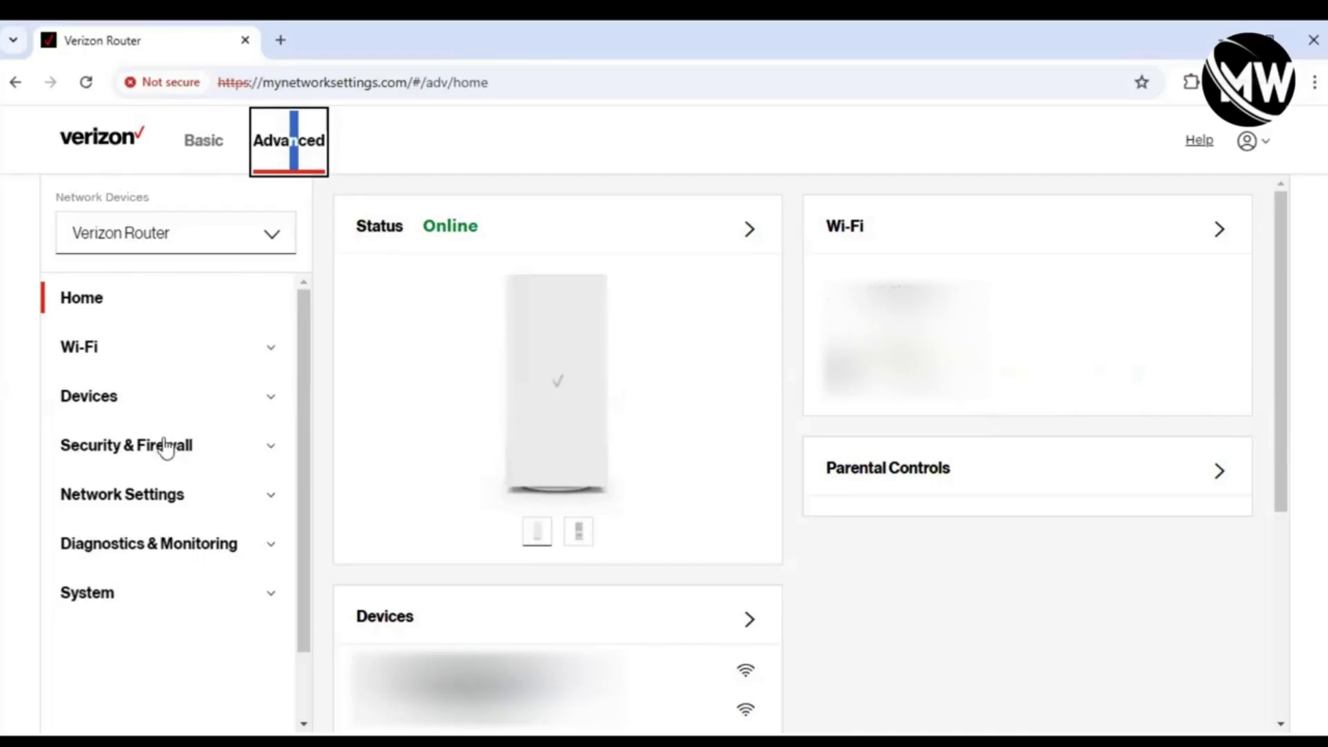
pyautogui.click(166, 454)
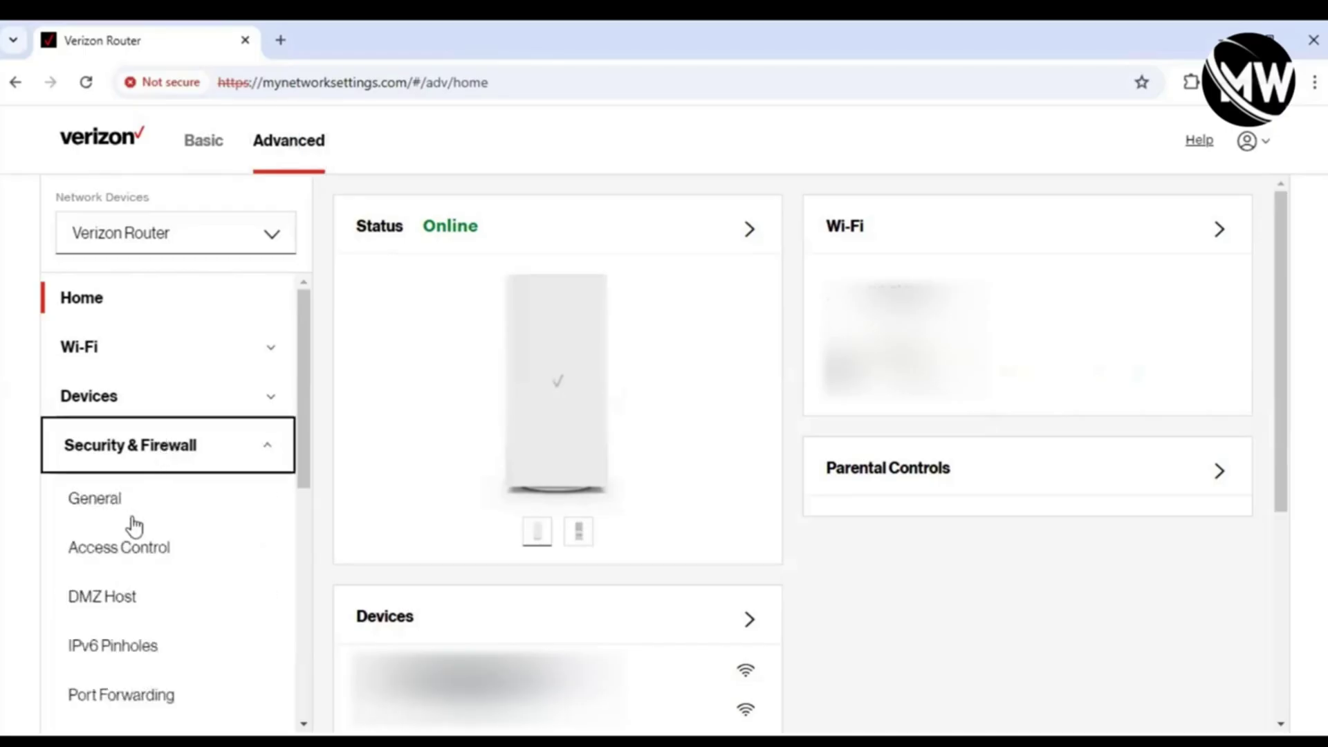
pyautogui.scroll(-1, 135, 533)
pyautogui.scroll(-1, 118, 598)
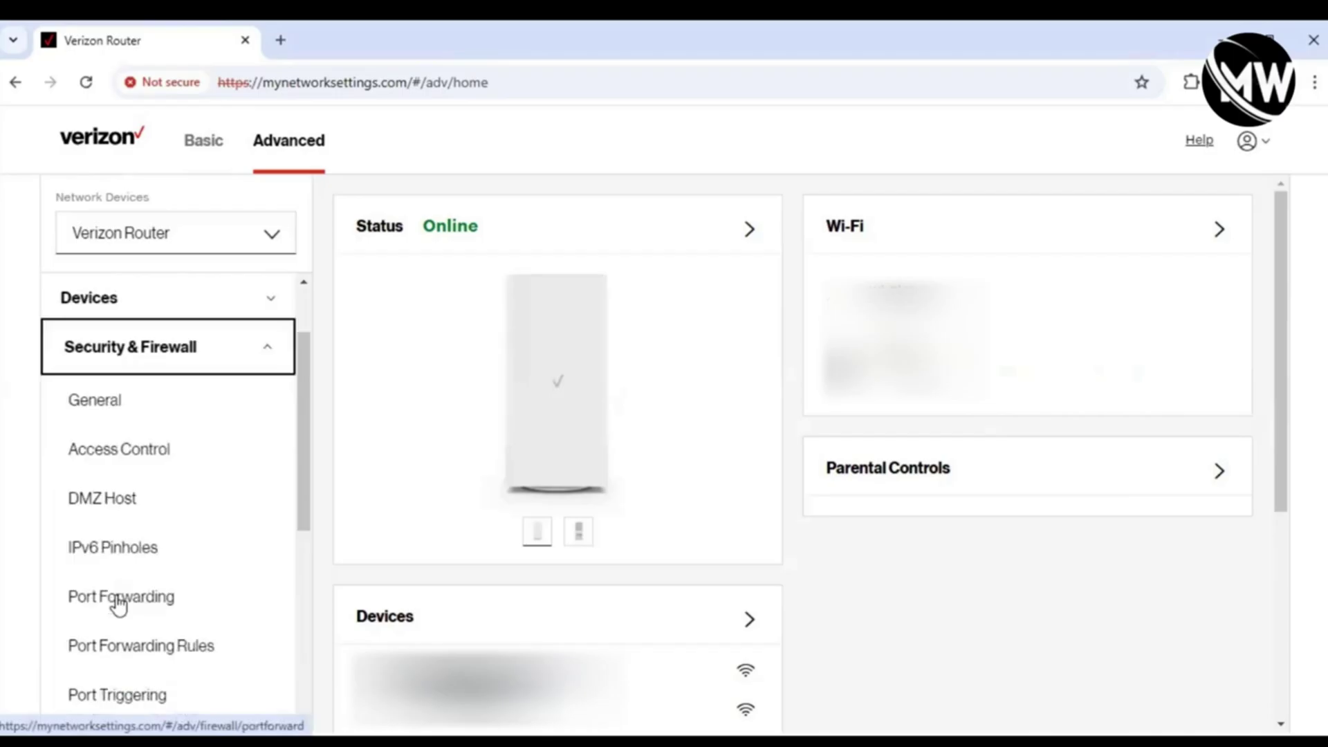
pyautogui.click(119, 602)
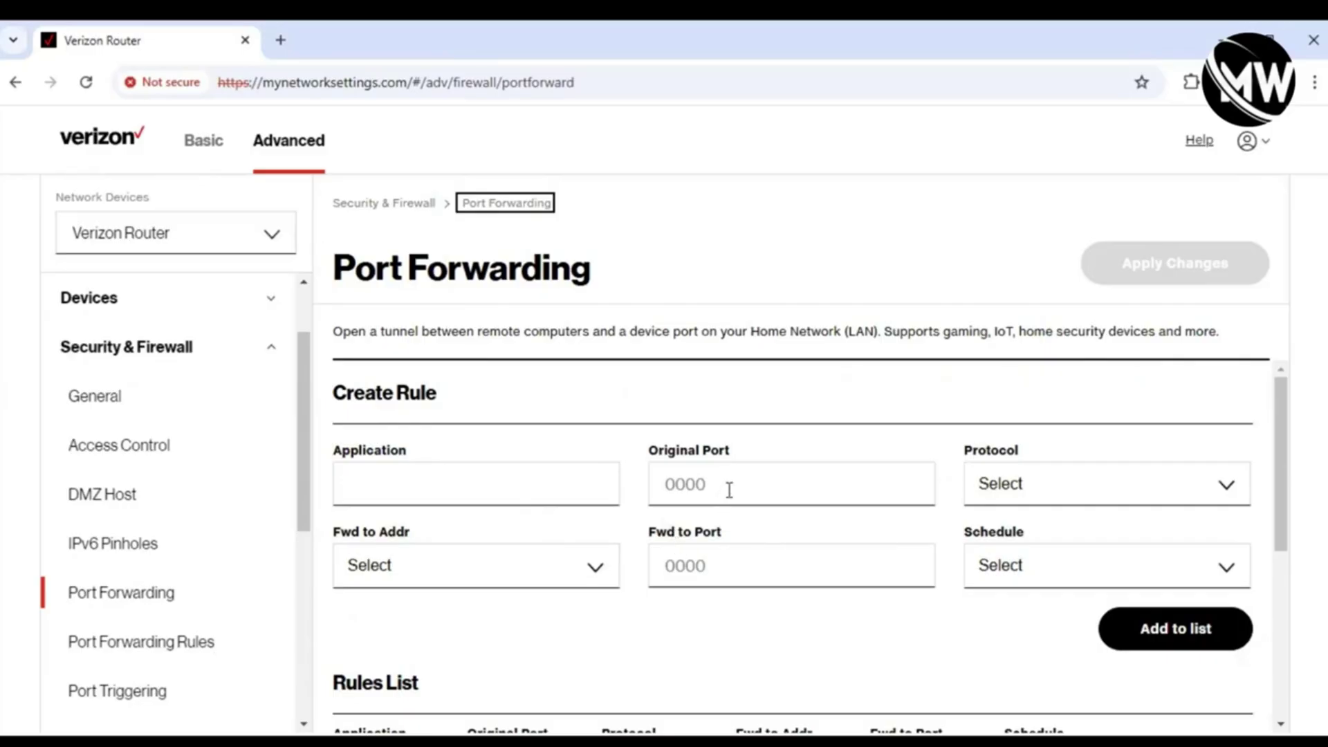
# Step: Set the new rule's original port to 19146 with protocol TCP
pyautogui.scroll(-1, 729, 490)
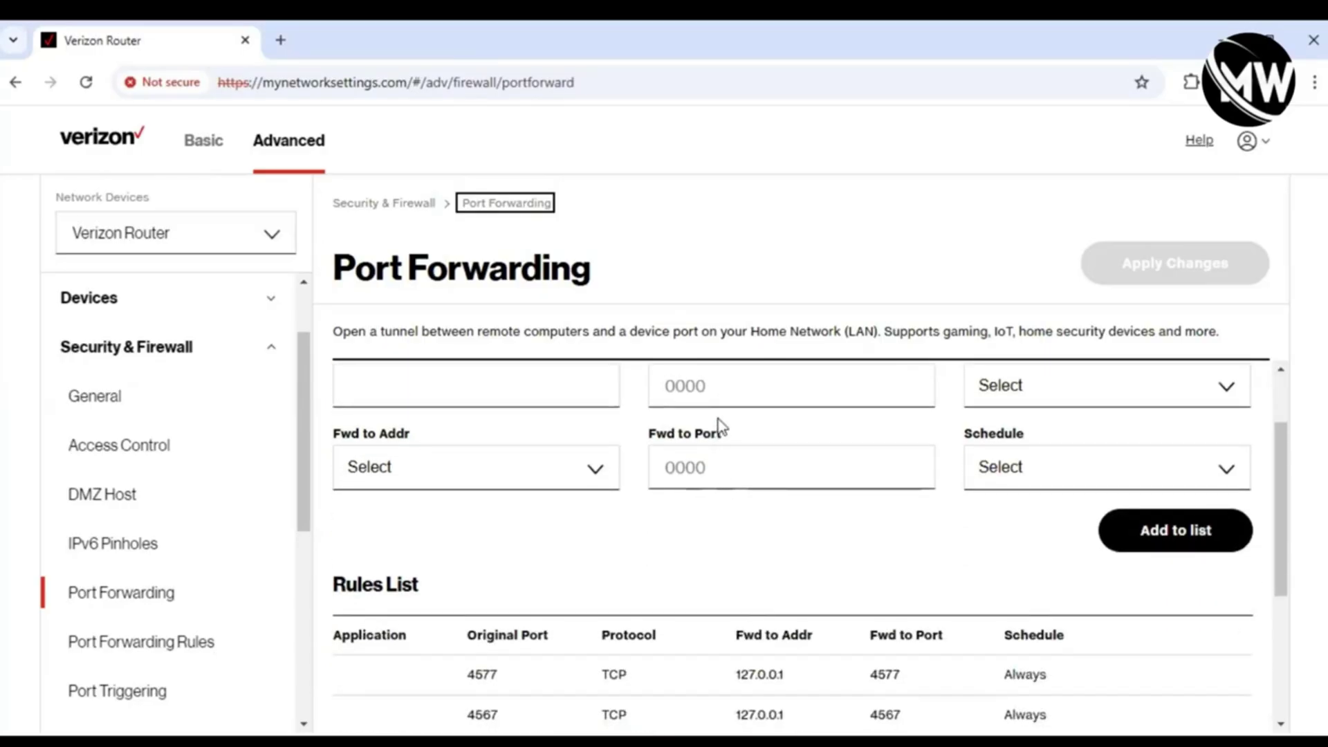
pyautogui.click(731, 395)
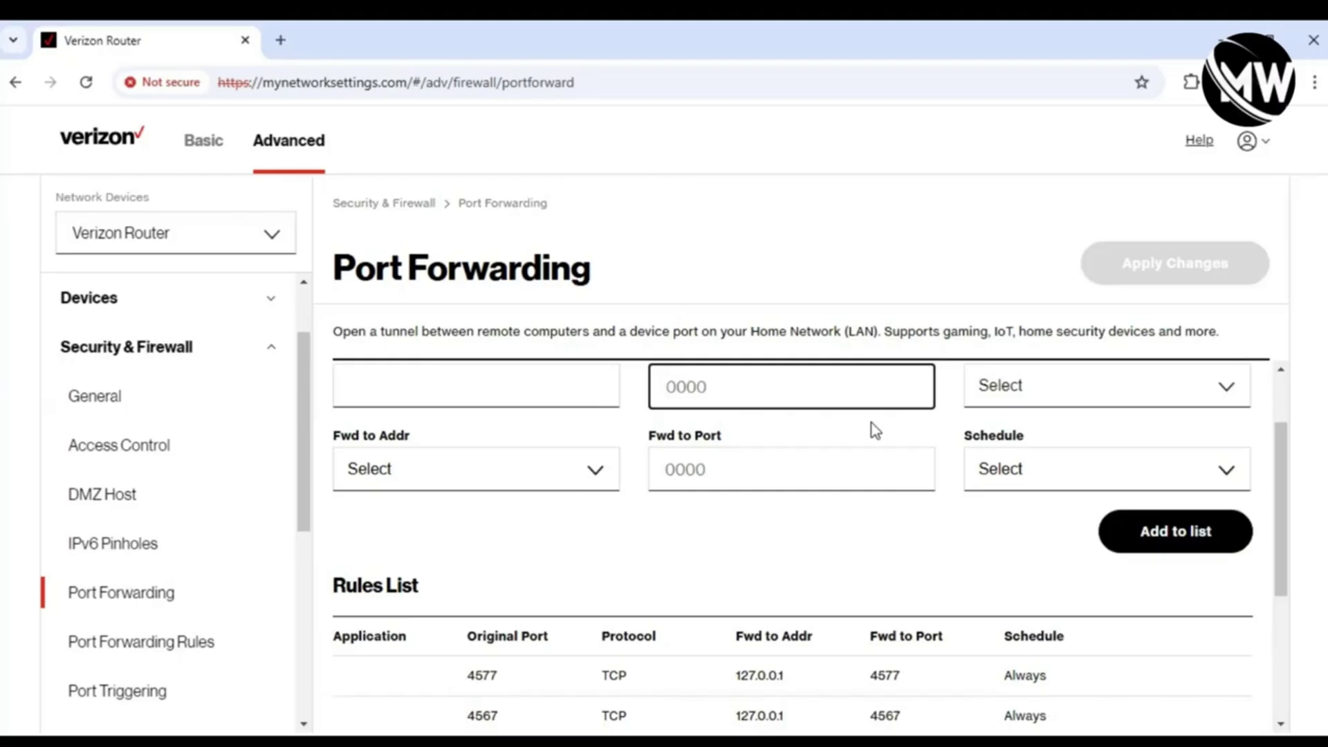
pyautogui.write('19146')
pyautogui.scroll(1, 881, 430)
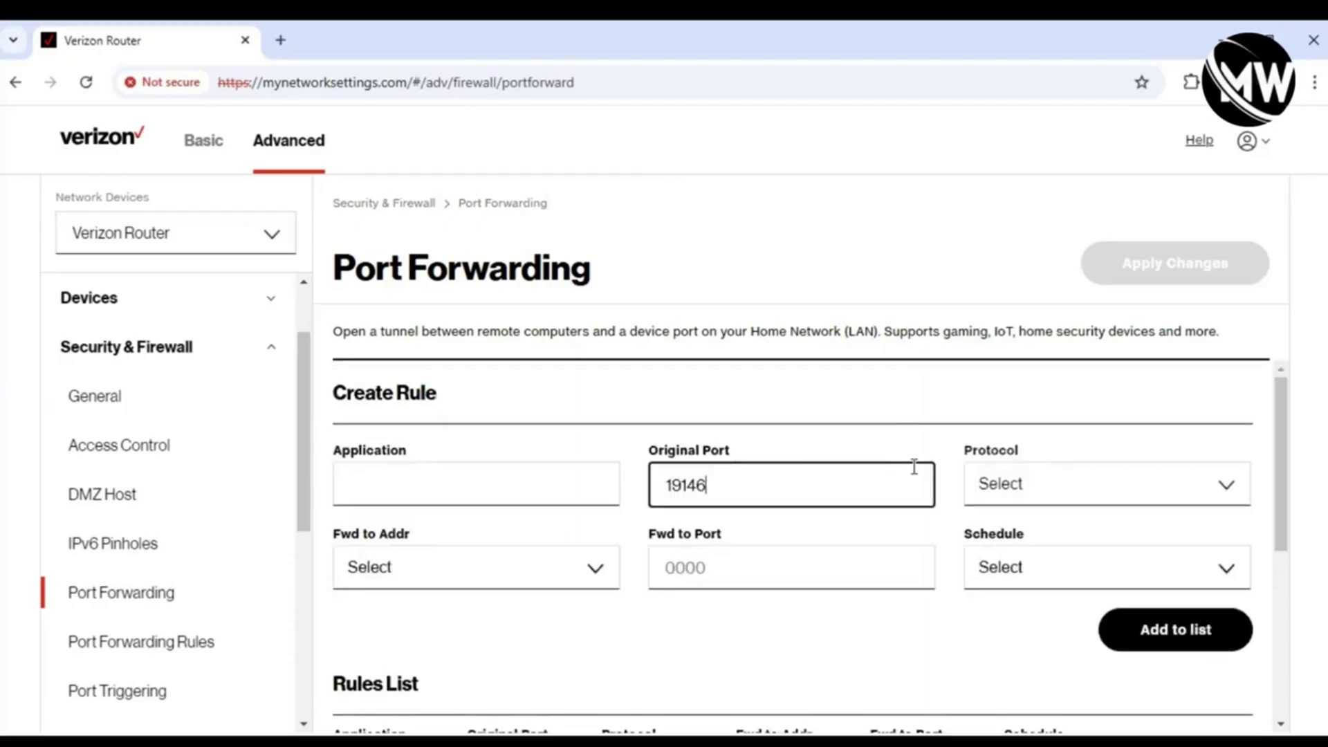
pyautogui.click(990, 487)
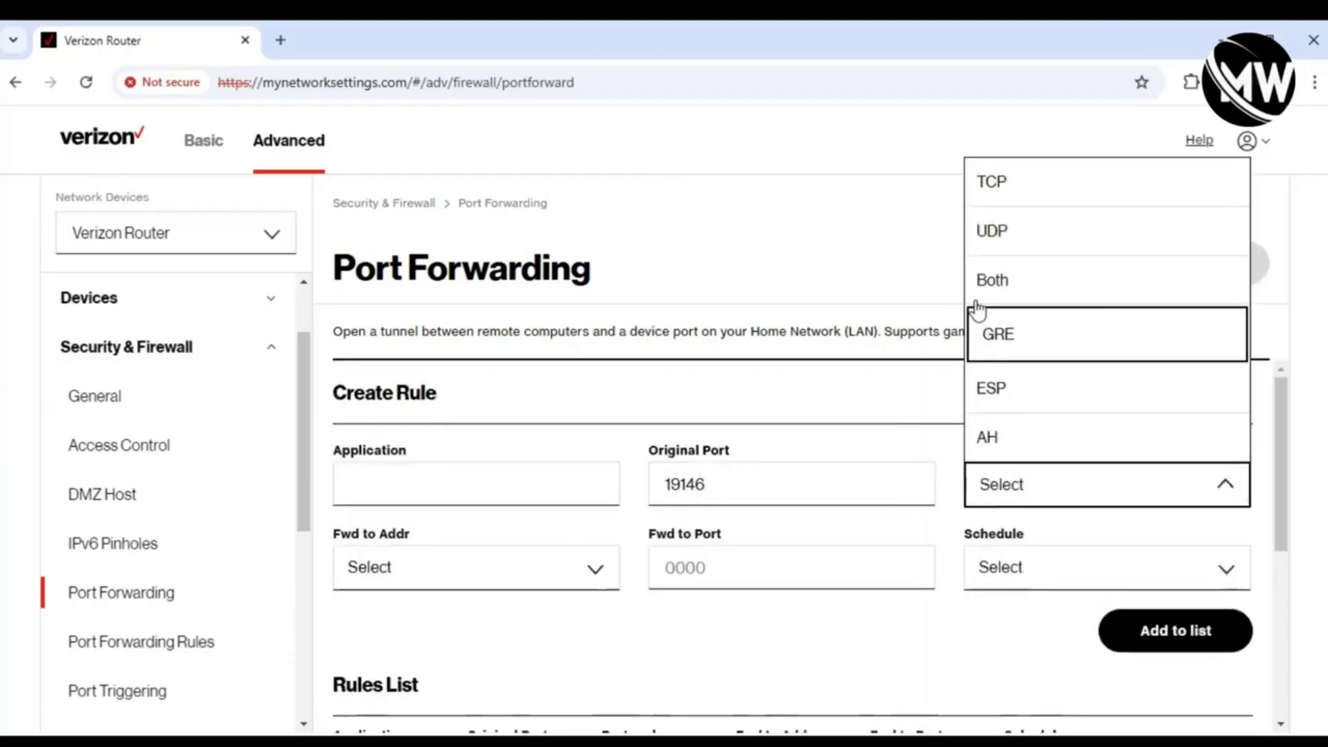
pyautogui.click(988, 189)
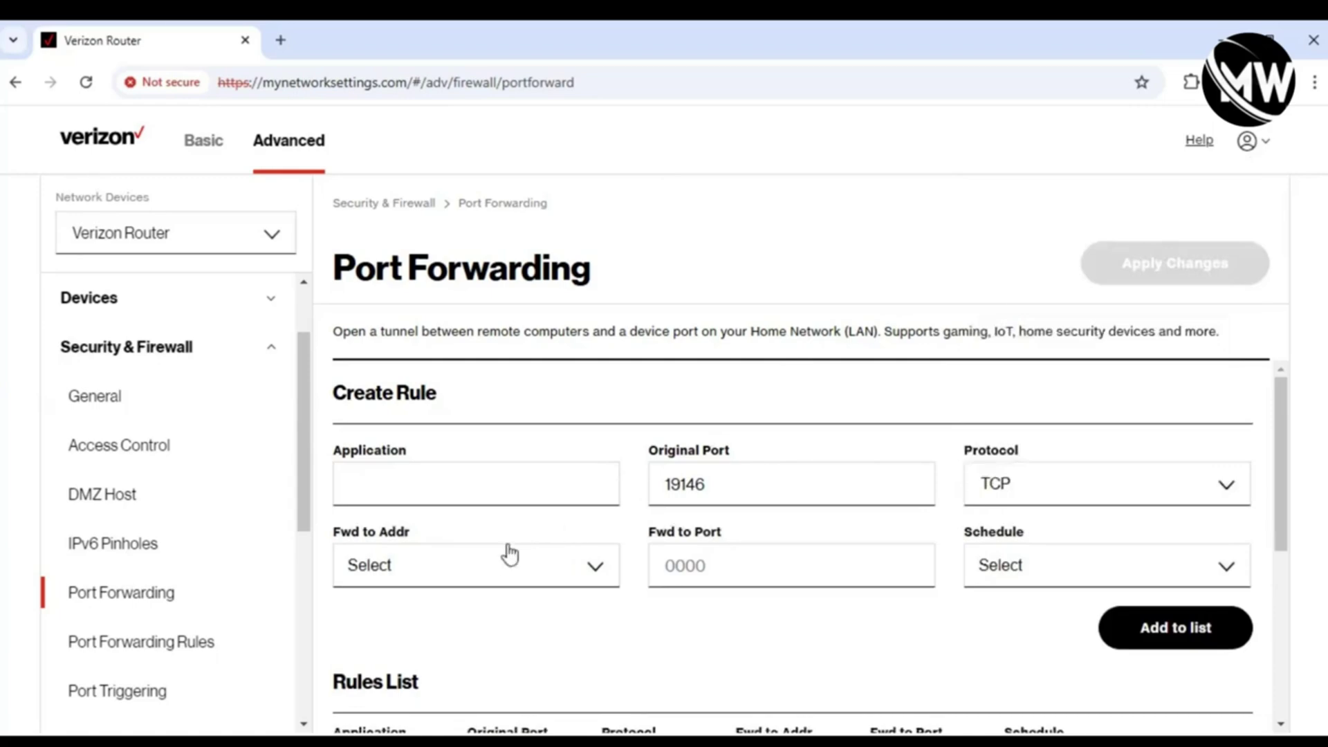
# Step: Forward the rule to 192.168.1.152 port 19146 with schedule Always
pyautogui.click(489, 567)
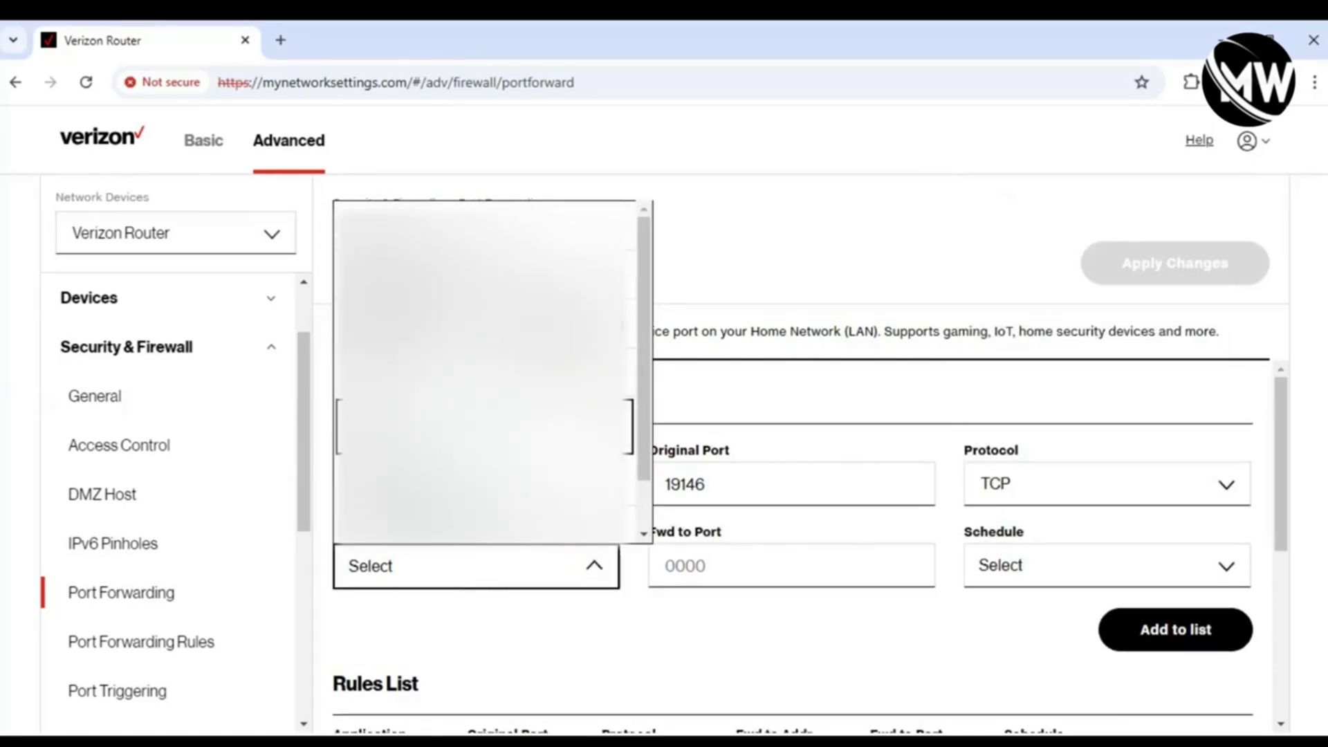
pyautogui.scroll(-3, 475, 530)
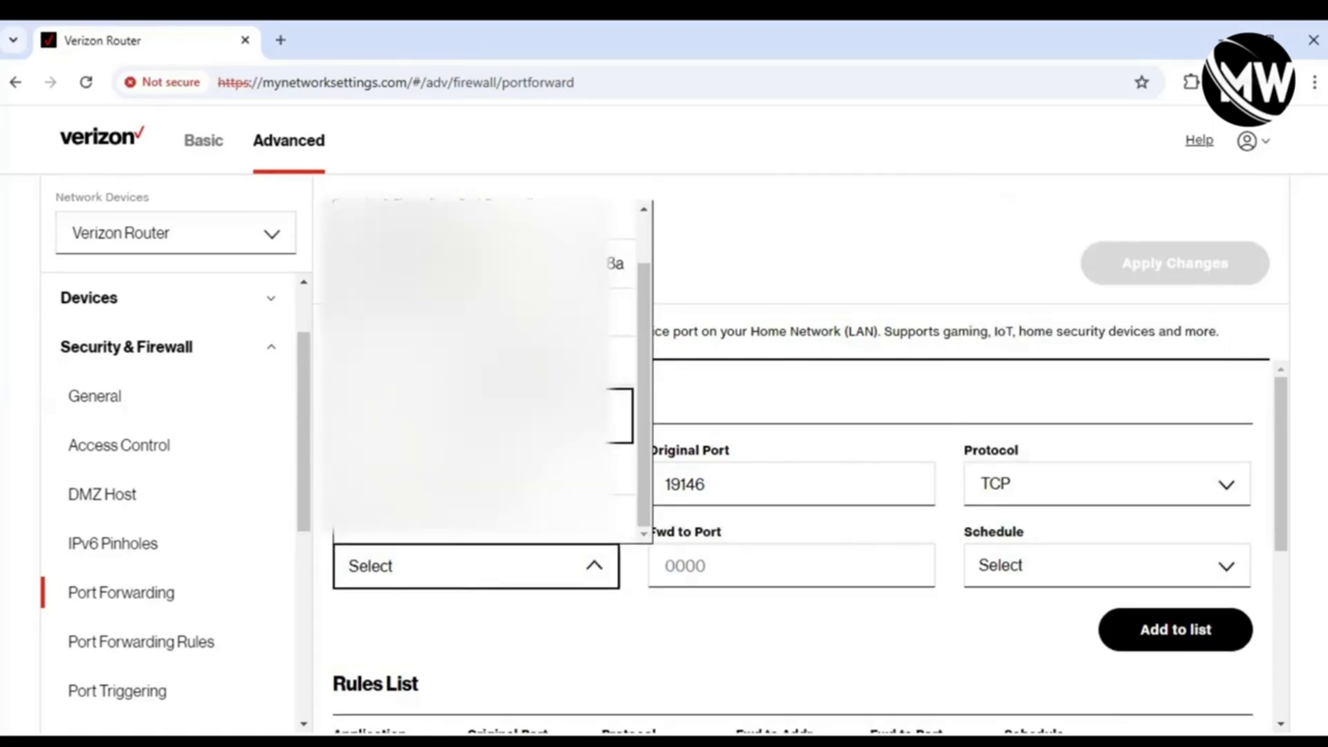
pyautogui.click(475, 530)
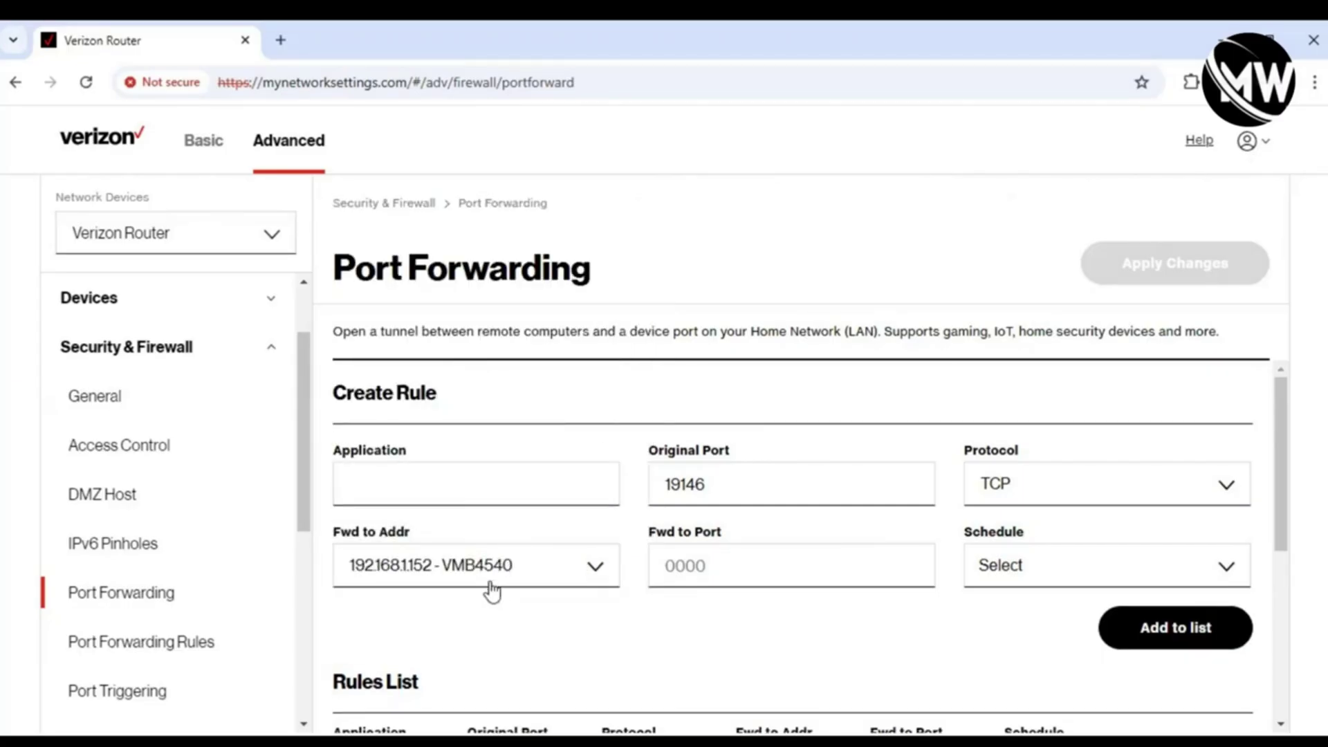
pyautogui.click(688, 568)
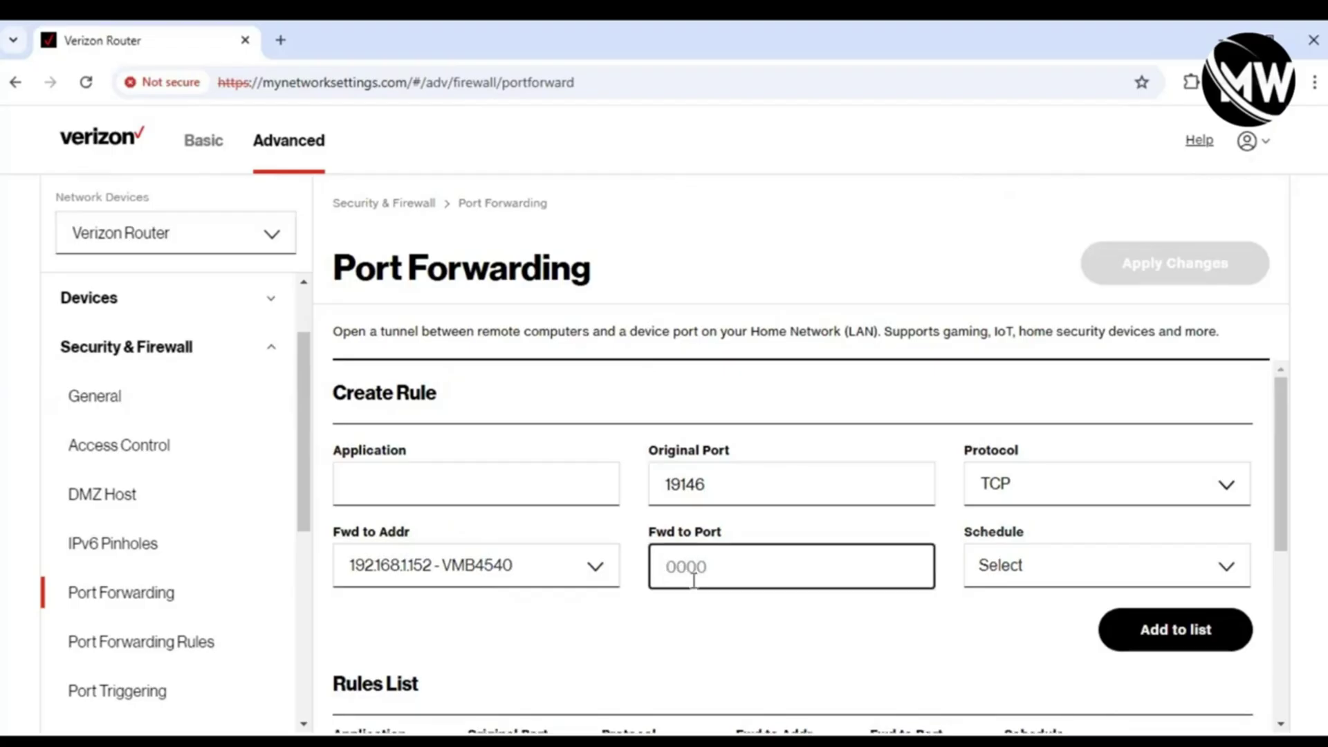
pyautogui.write('19146')
pyautogui.scroll(-3, 738, 513)
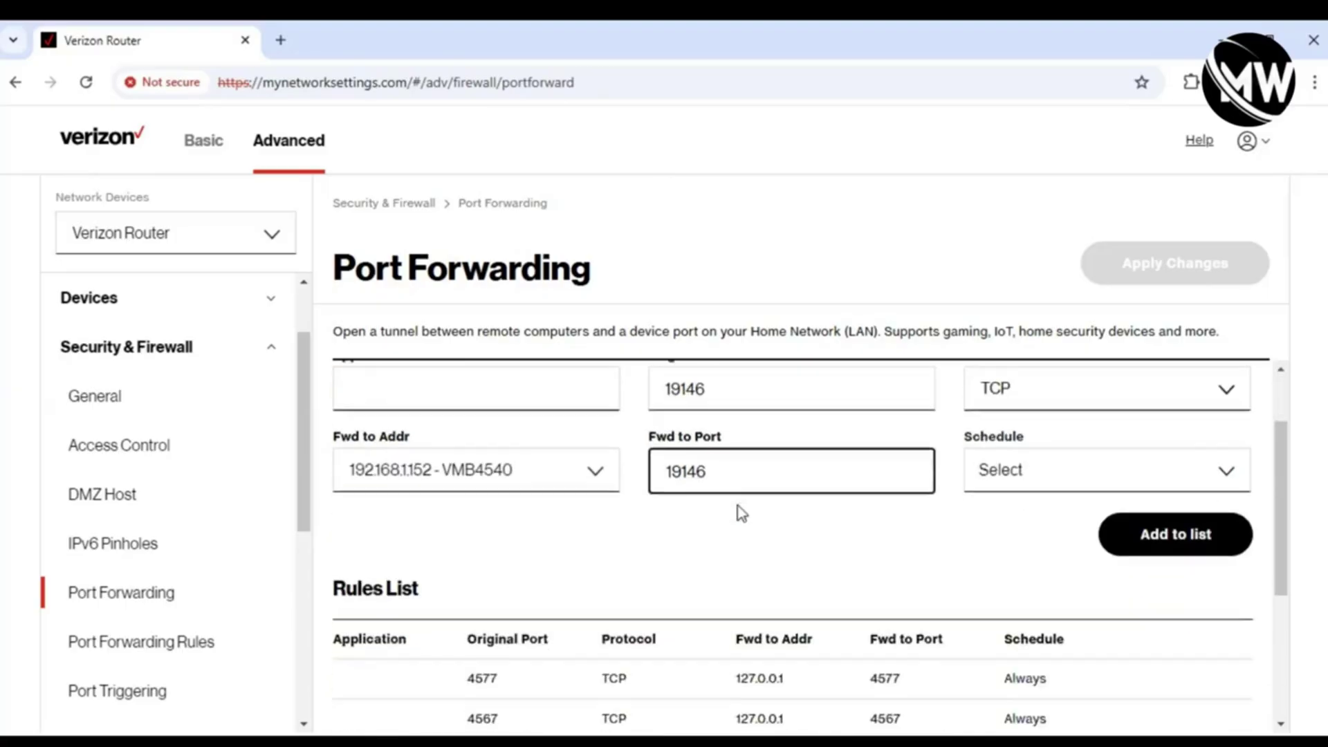
pyautogui.scroll(2, 738, 513)
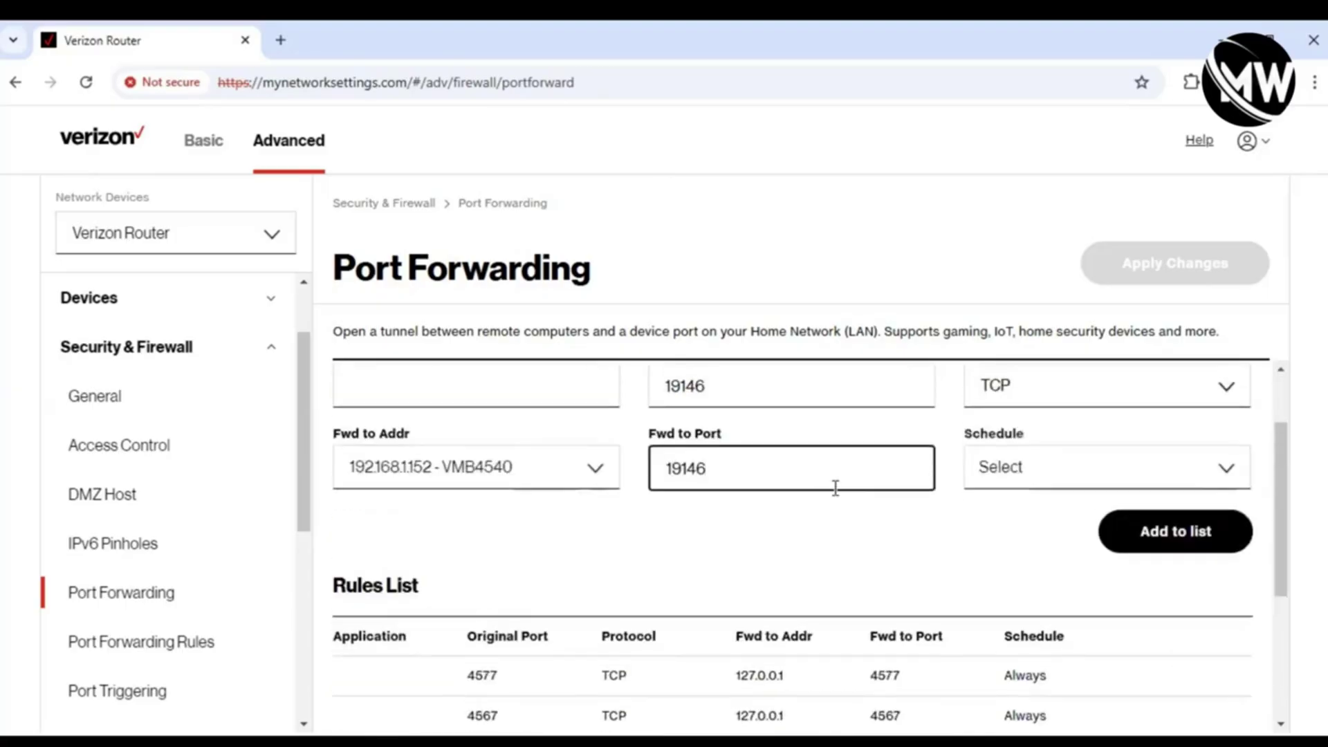
pyautogui.click(990, 476)
pyautogui.click(994, 517)
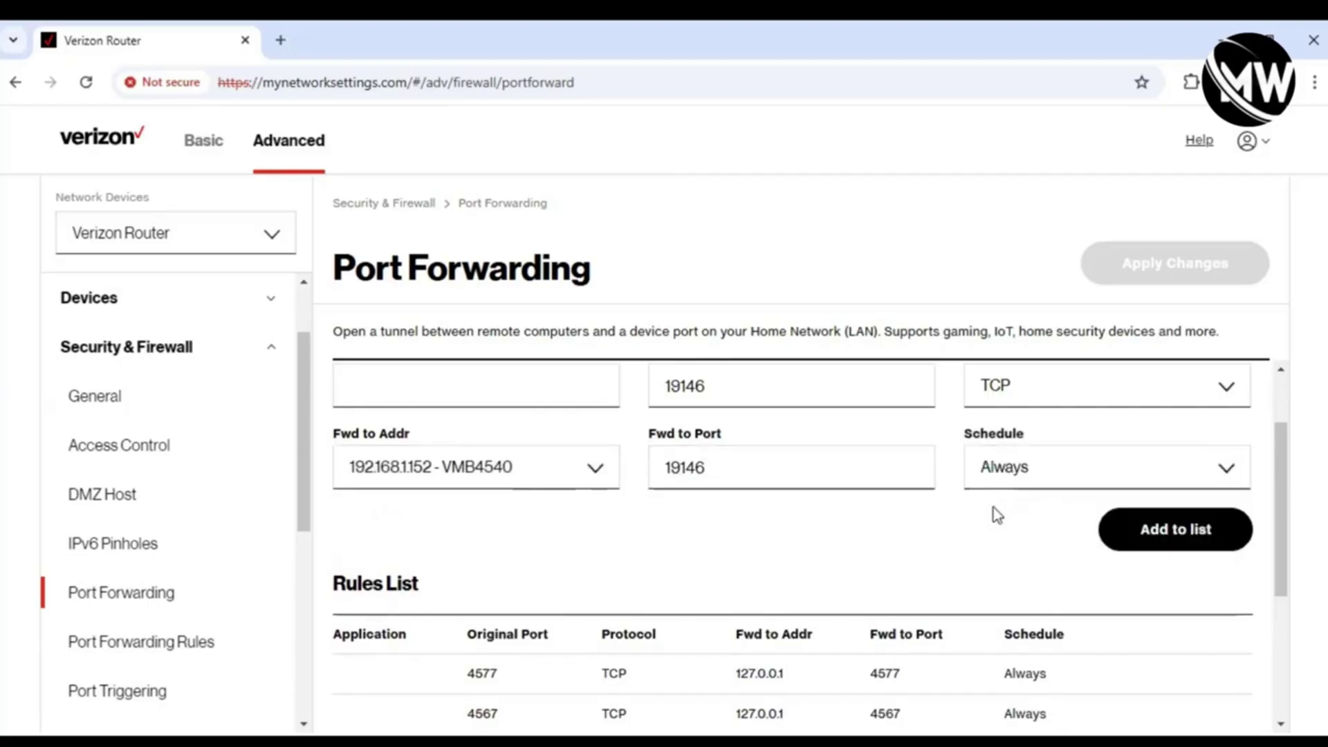
pyautogui.scroll(2, 983, 536)
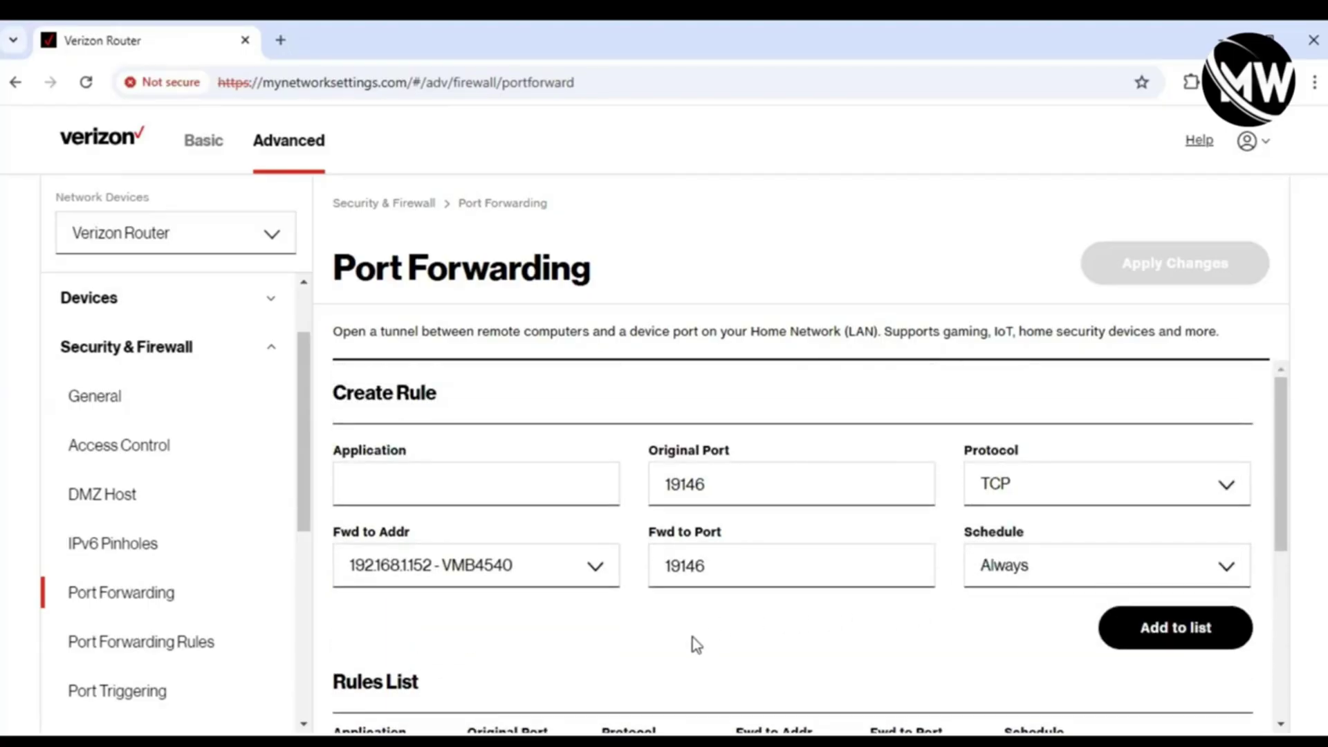
pyautogui.scroll(-2, 1086, 558)
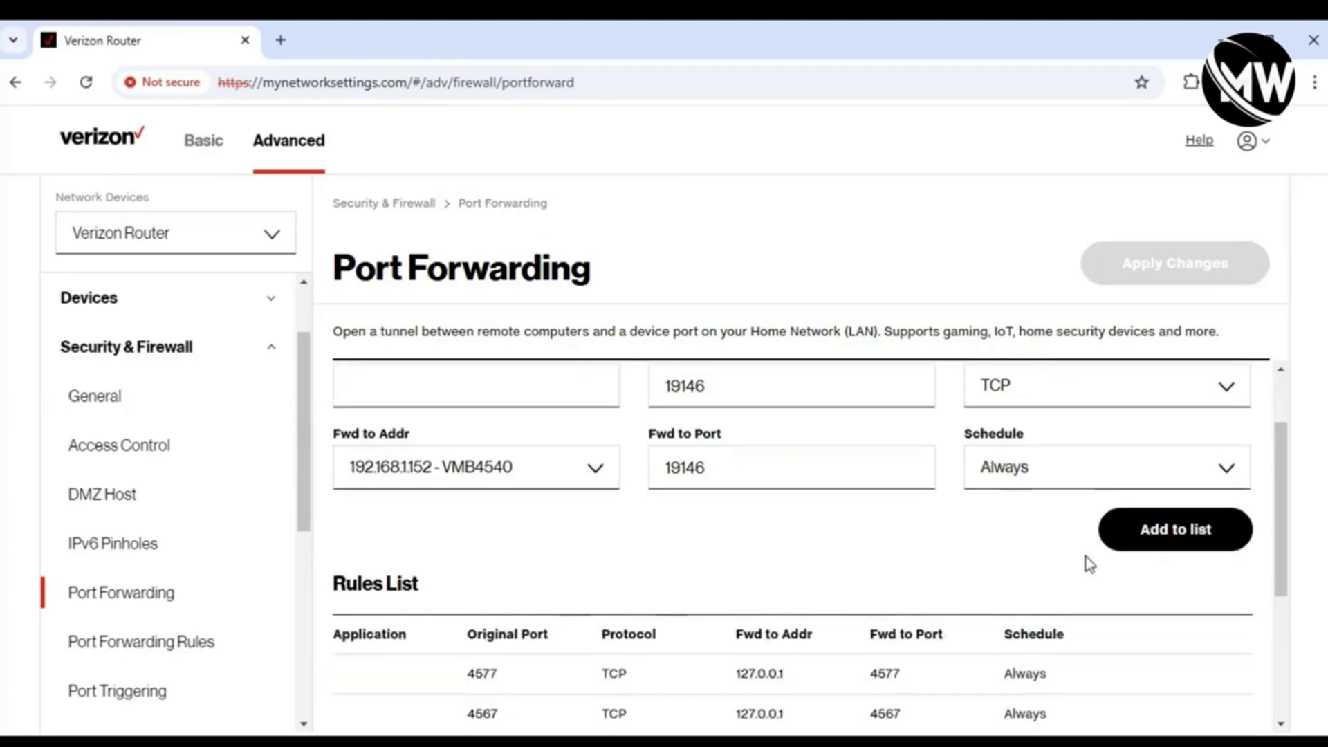
# Step: Add the 19146 TCP rule to the rules list and apply the changes on the router
pyautogui.click(1158, 538)
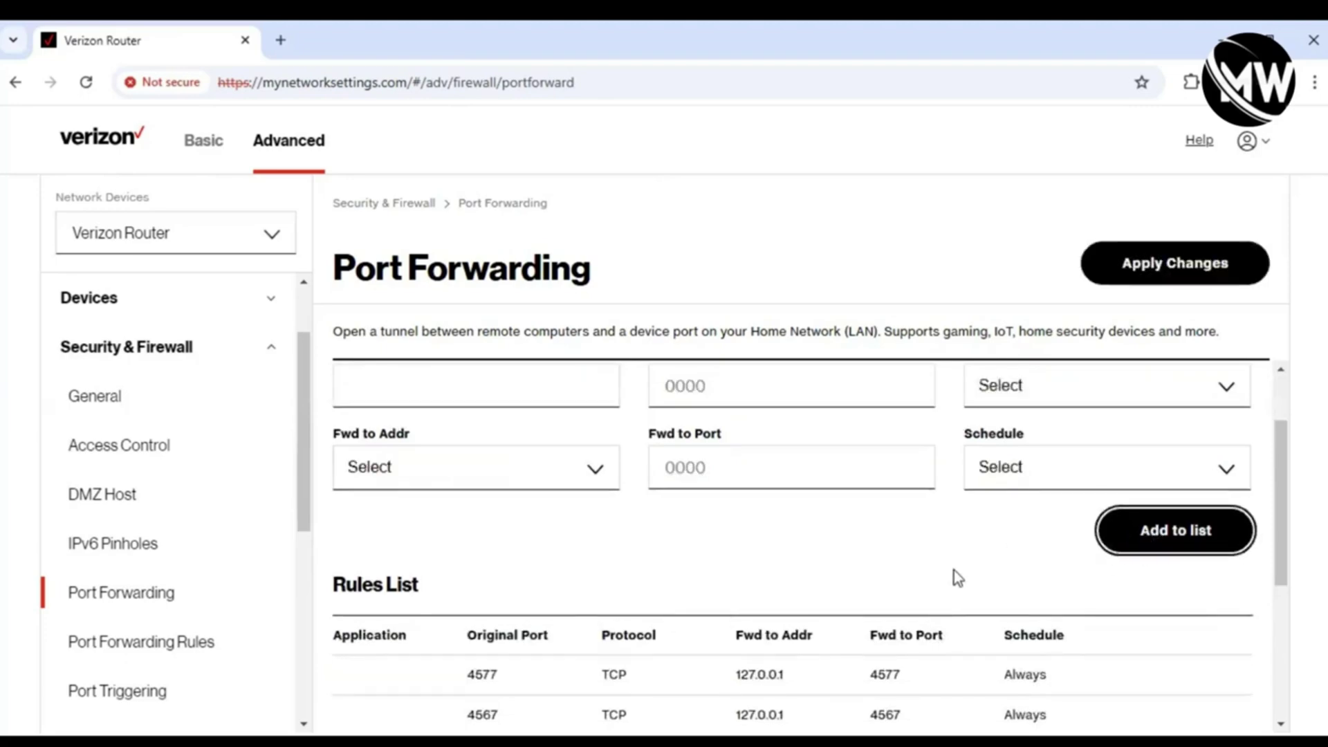
pyautogui.scroll(2, 954, 570)
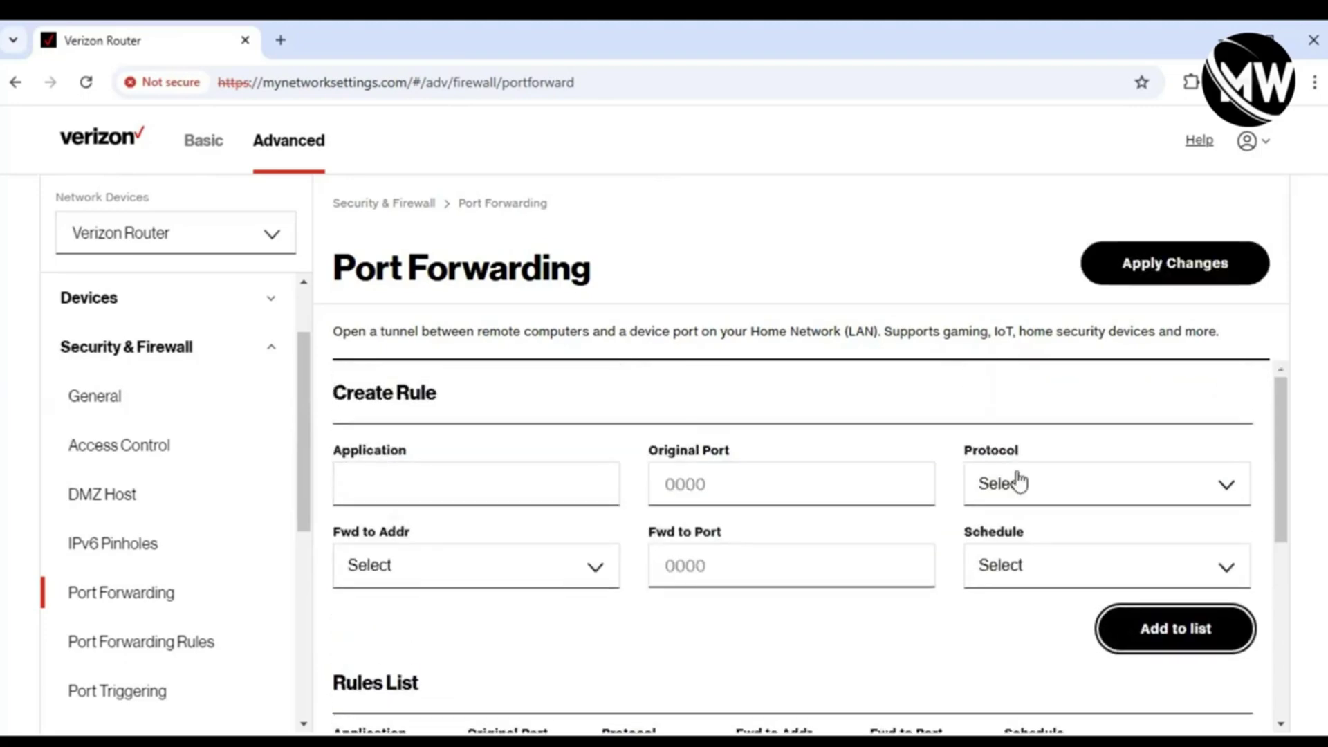
pyautogui.click(1124, 271)
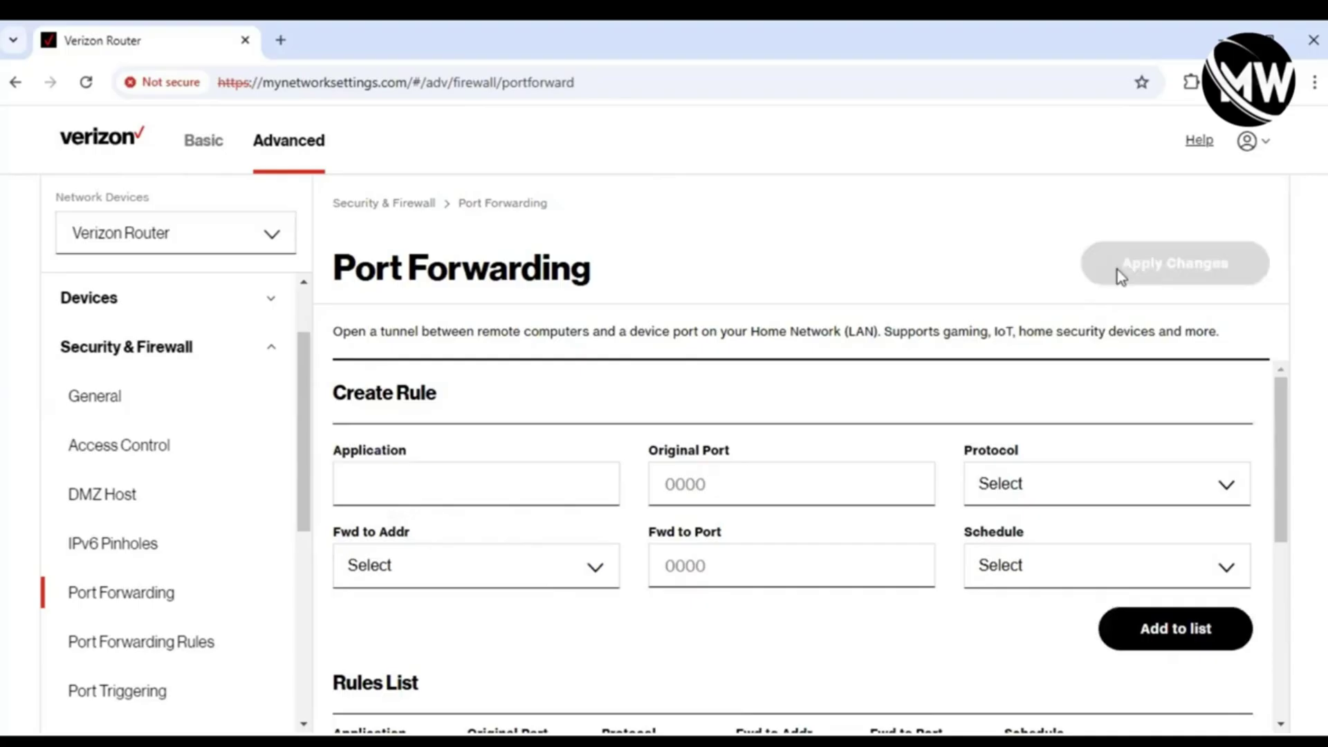